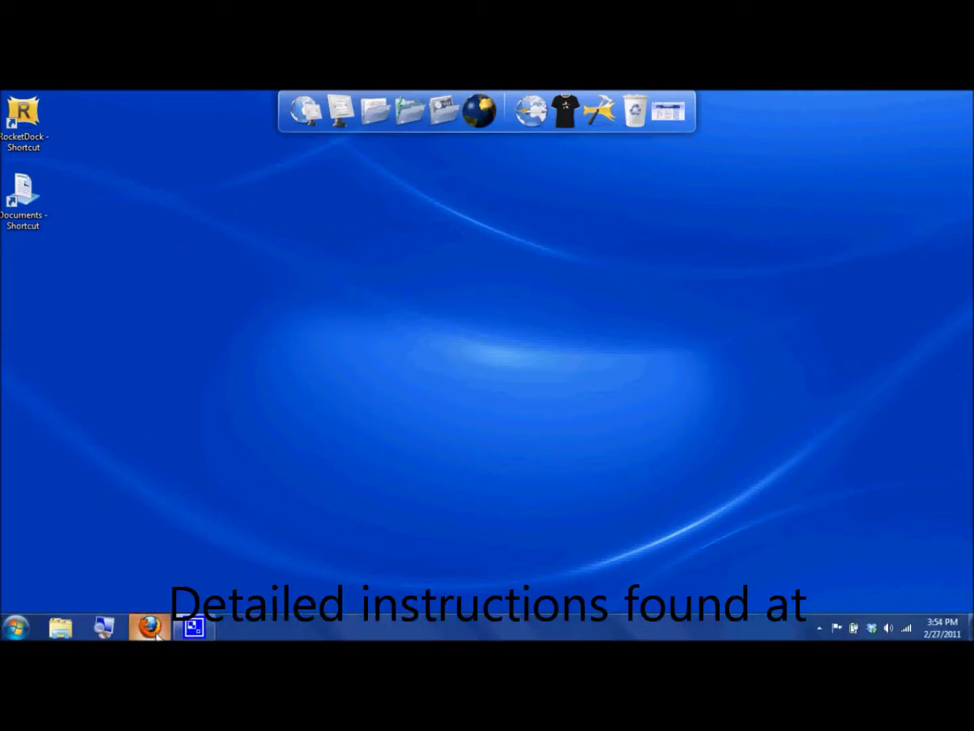
Launch Firefox from the taskbar so its start page is showing.
{"action": "left_click", "coordinate": [149, 627]}
Go from myicomputer.com's RocketDock guide to the Get Stacked Docklet page in a new window.
{"action": "left_click", "coordinate": [218, 135]}
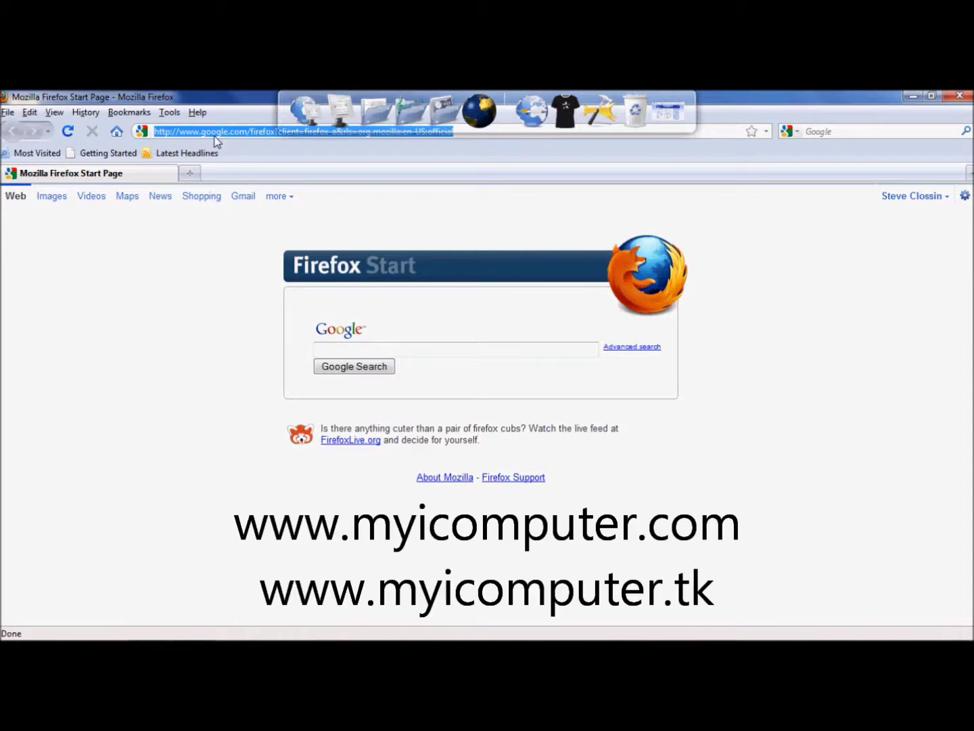
{"action": "type", "text": "www."}
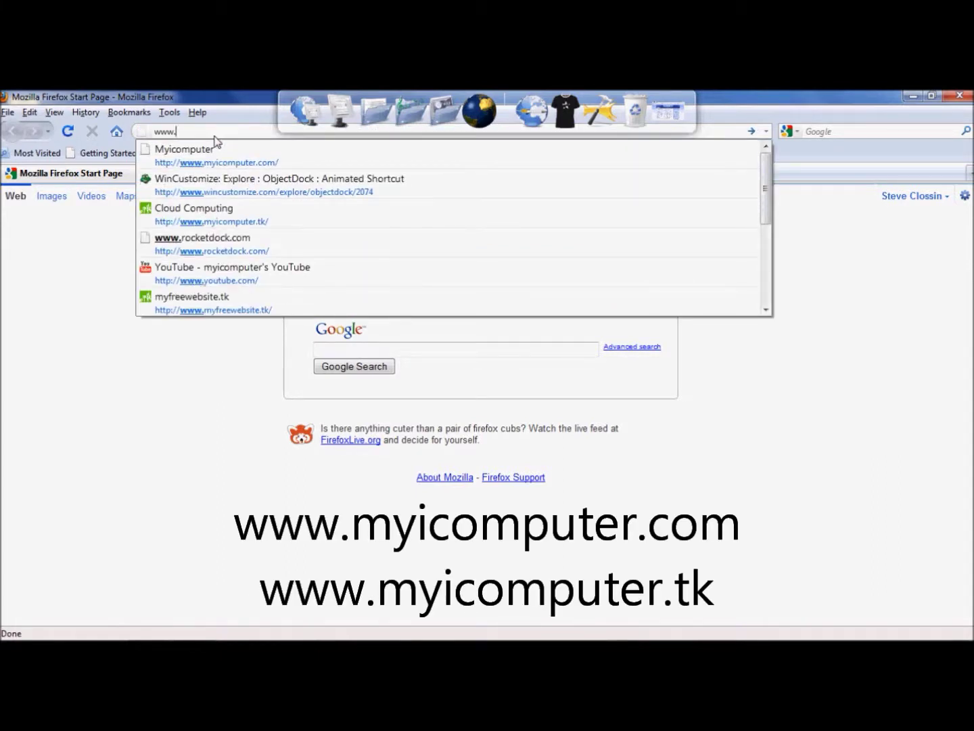
{"action": "left_click", "coordinate": [216, 144]}
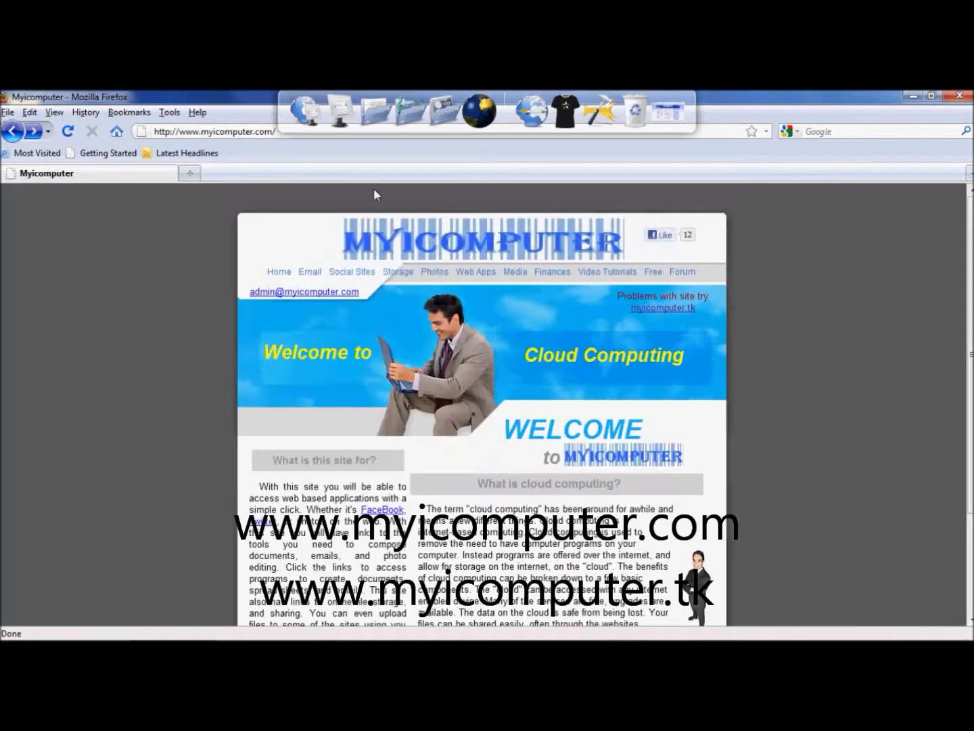
{"action": "mouse_move", "coordinate": [653, 271]}
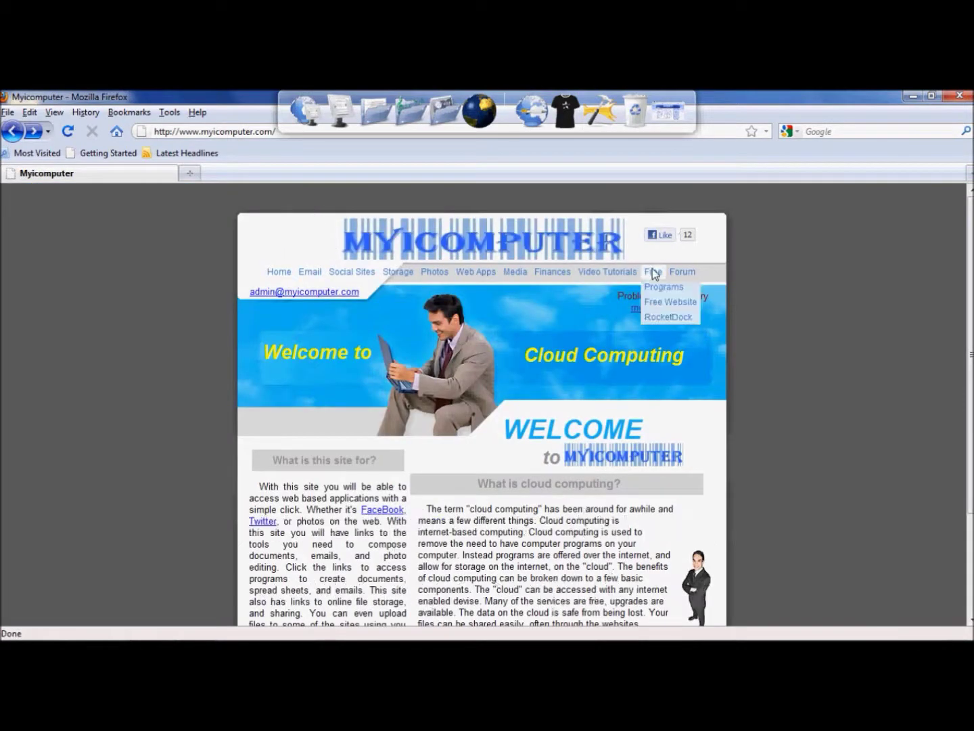
{"action": "left_click", "coordinate": [660, 317]}
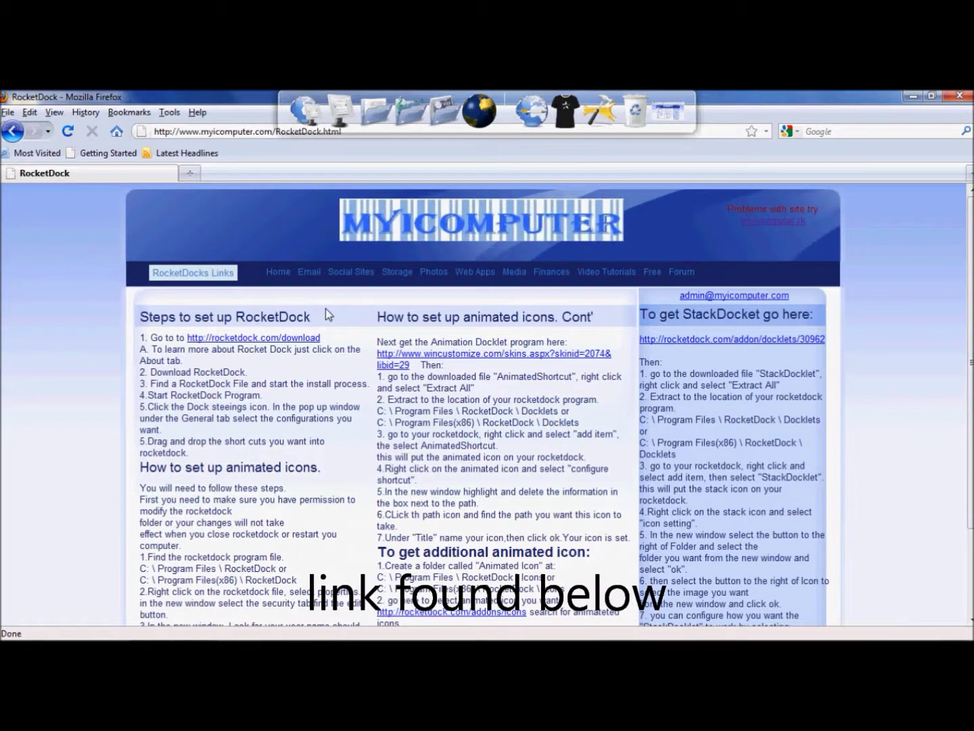
{"action": "mouse_move", "coordinate": [193, 272]}
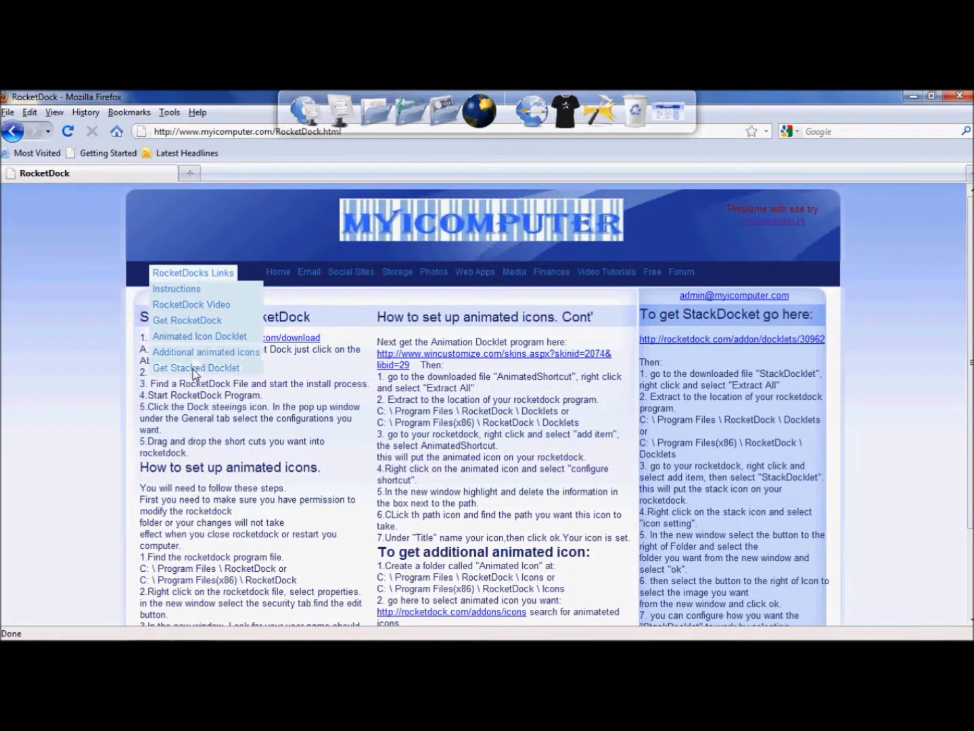
{"action": "left_click", "coordinate": [194, 369]}
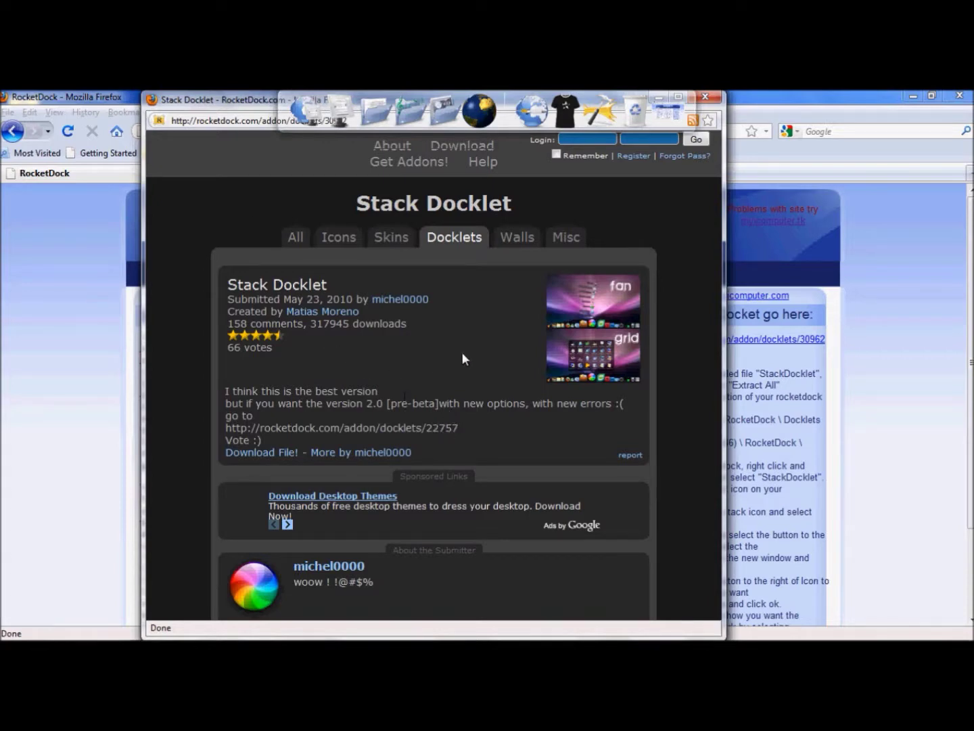
Download Stack-Docklet.zip and save the file to disk.
{"action": "left_click", "coordinate": [269, 452]}
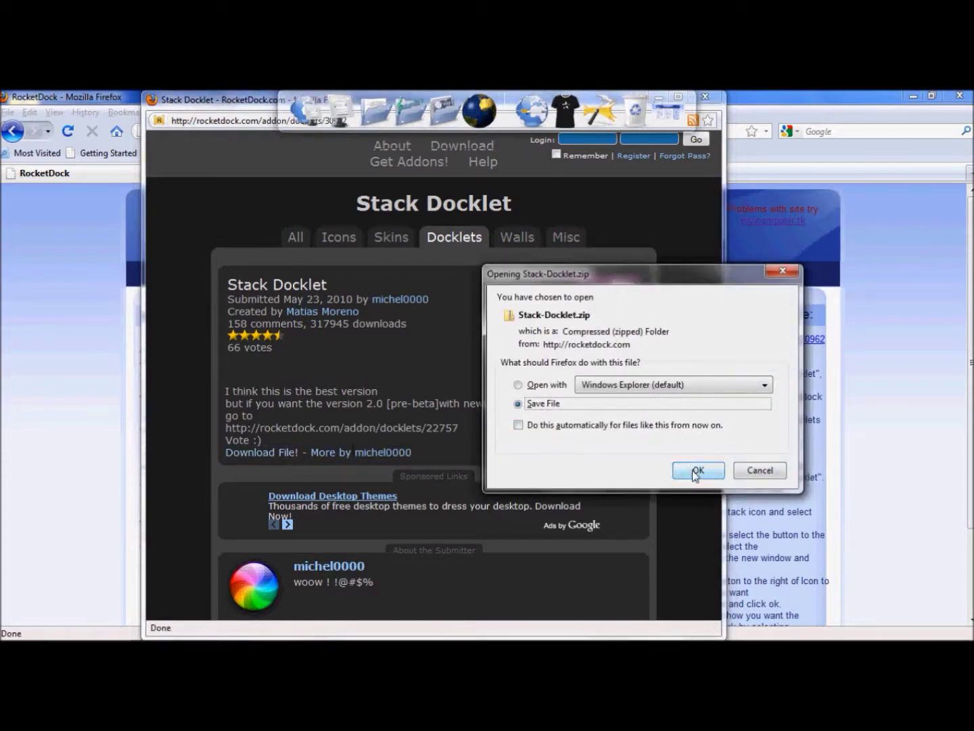
{"action": "left_click", "coordinate": [694, 469]}
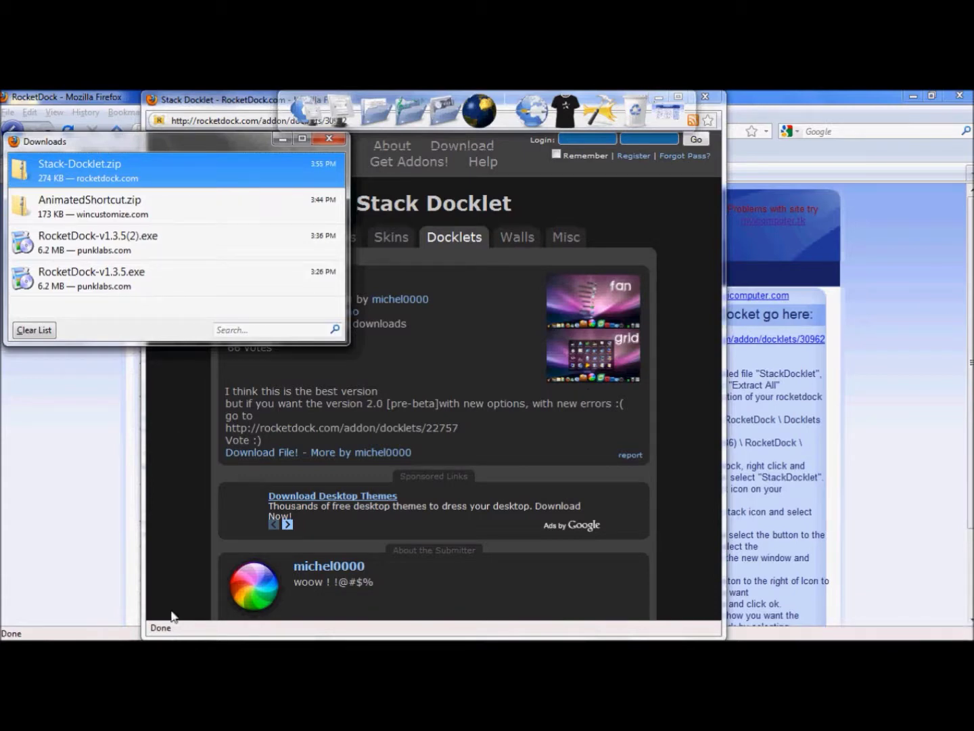
Open the Downloads folder in Explorer and start extracting the Stack-Docklet archive.
{"action": "left_click", "coordinate": [61, 627]}
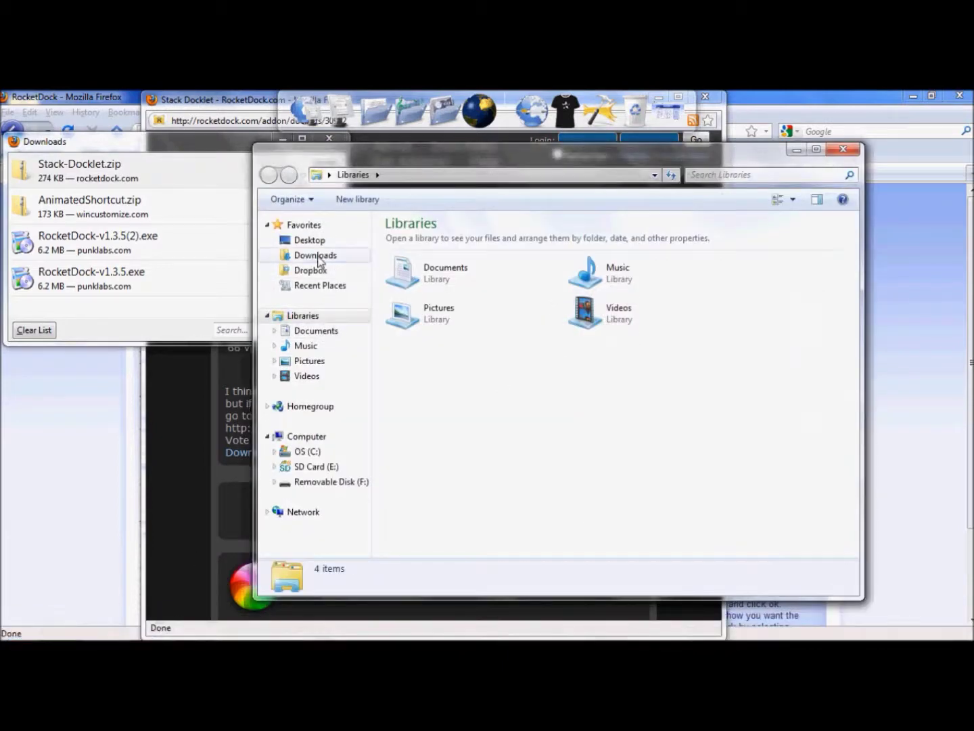
{"action": "left_click", "coordinate": [322, 256]}
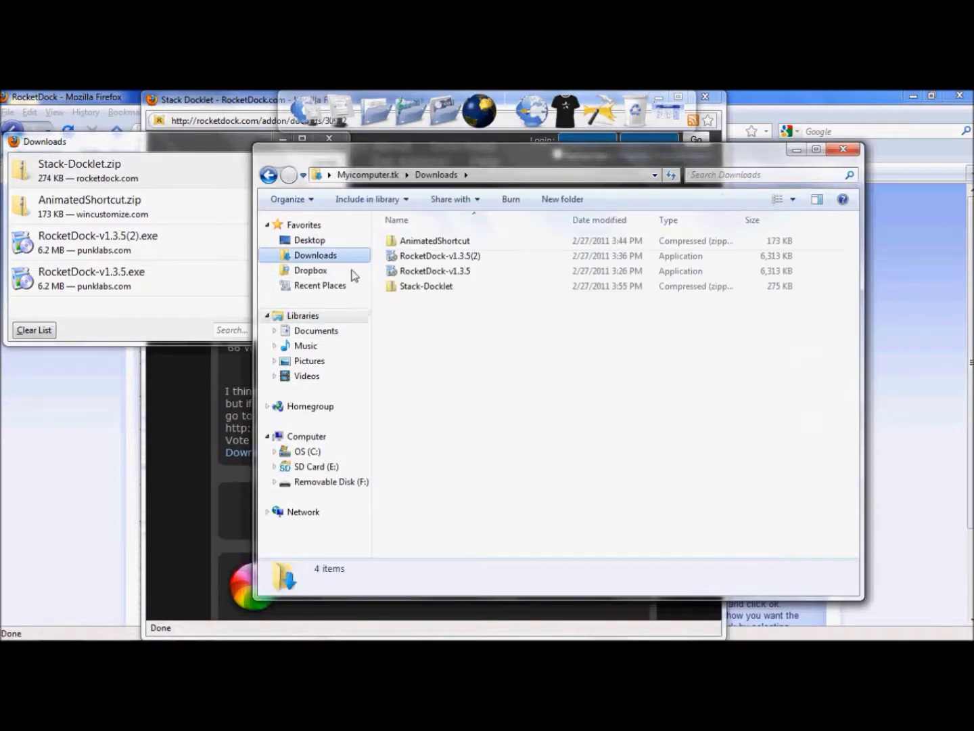
{"action": "right_click", "coordinate": [422, 289]}
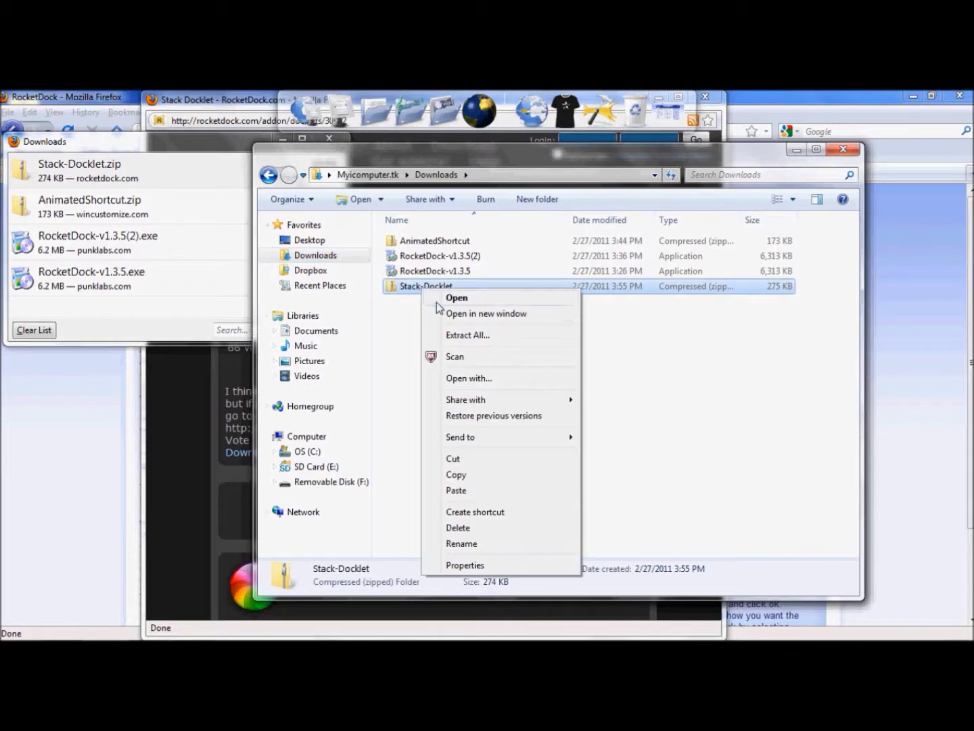
{"action": "left_click", "coordinate": [457, 336]}
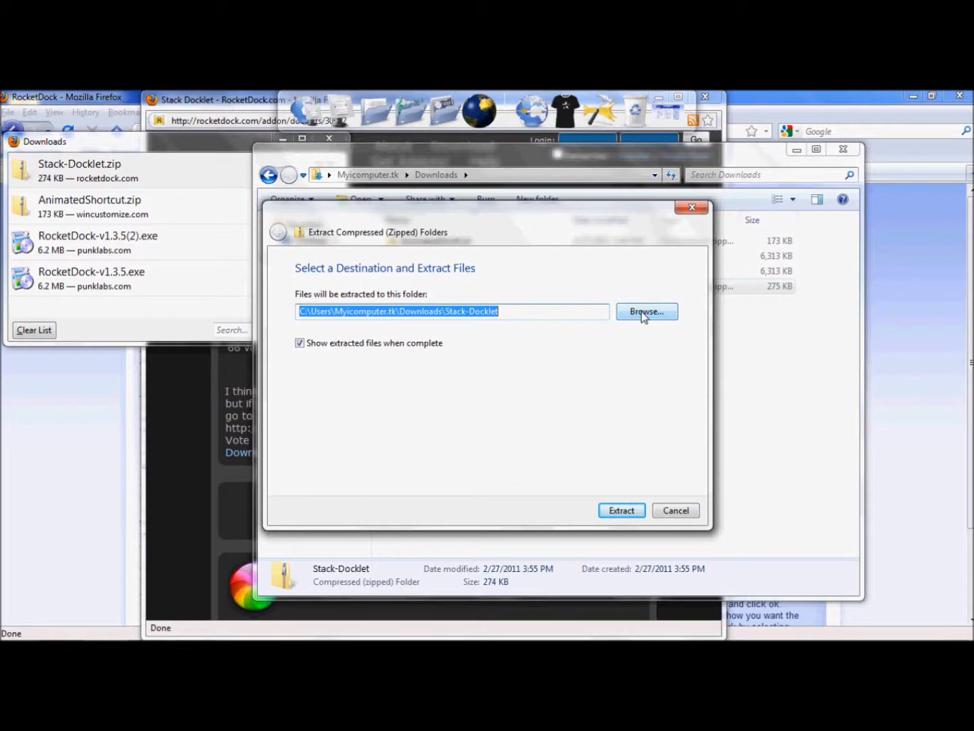
Browse the extraction destination through Computer and OS (C:) to Program Files (x86).
{"action": "left_click", "coordinate": [642, 311]}
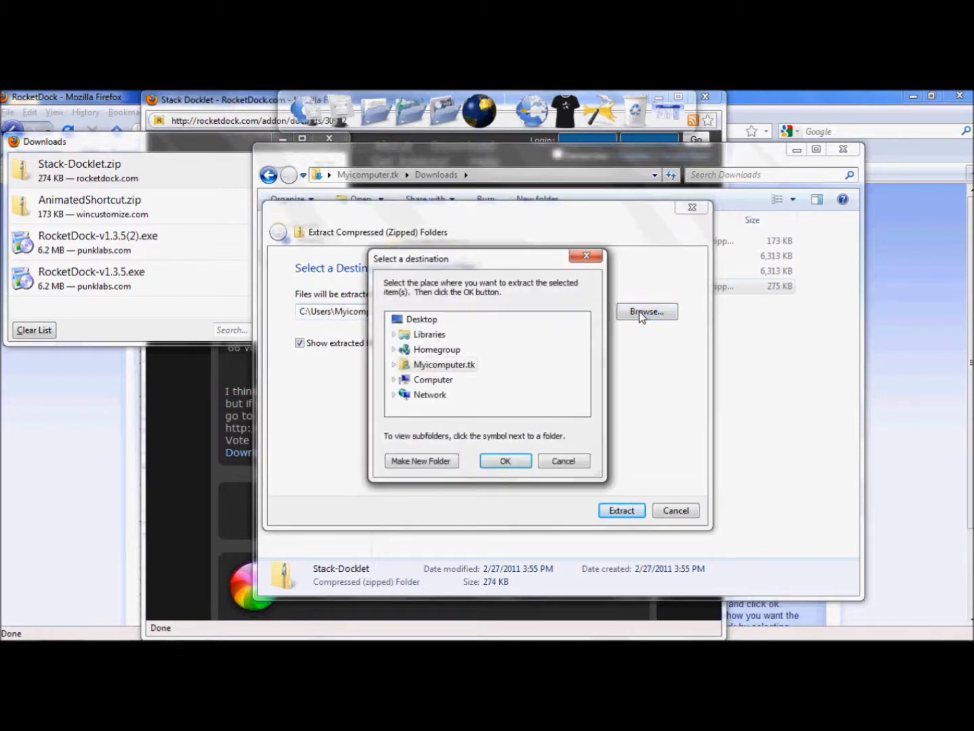
{"action": "left_click", "coordinate": [448, 380]}
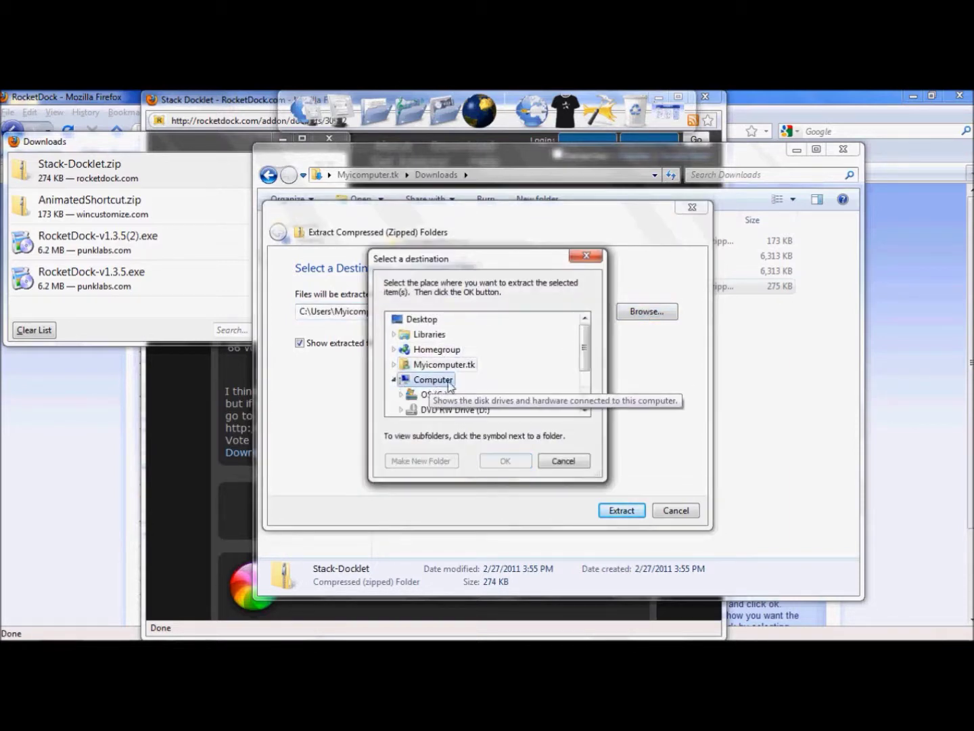
{"action": "left_click", "coordinate": [434, 394]}
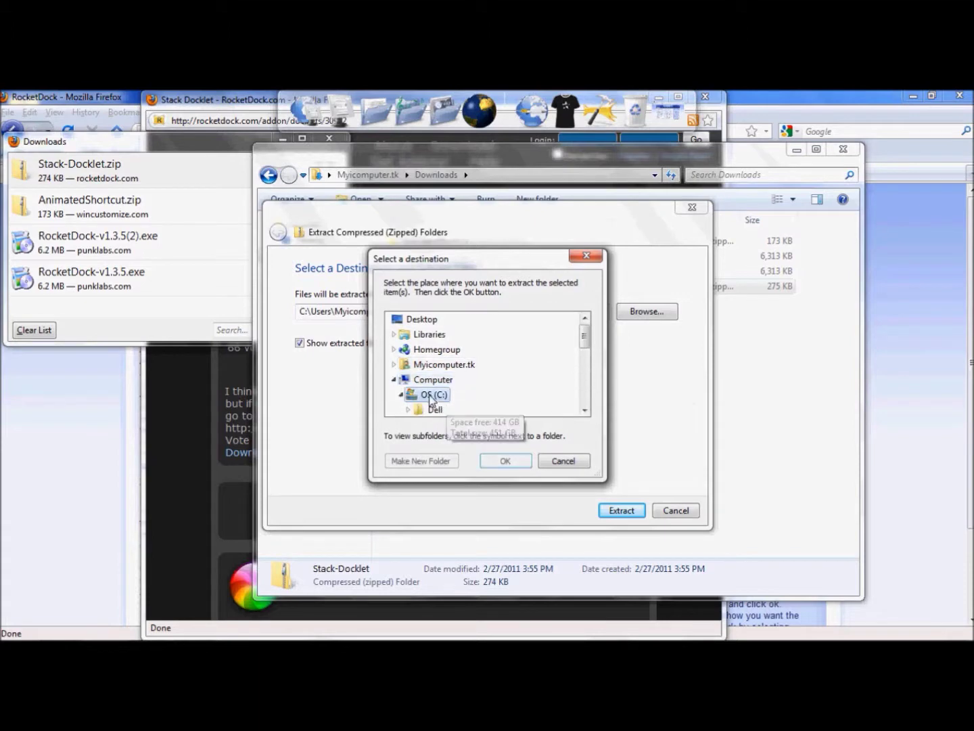
{"action": "left_click", "coordinate": [585, 411]}
{"action": "left_click", "coordinate": [585, 410]}
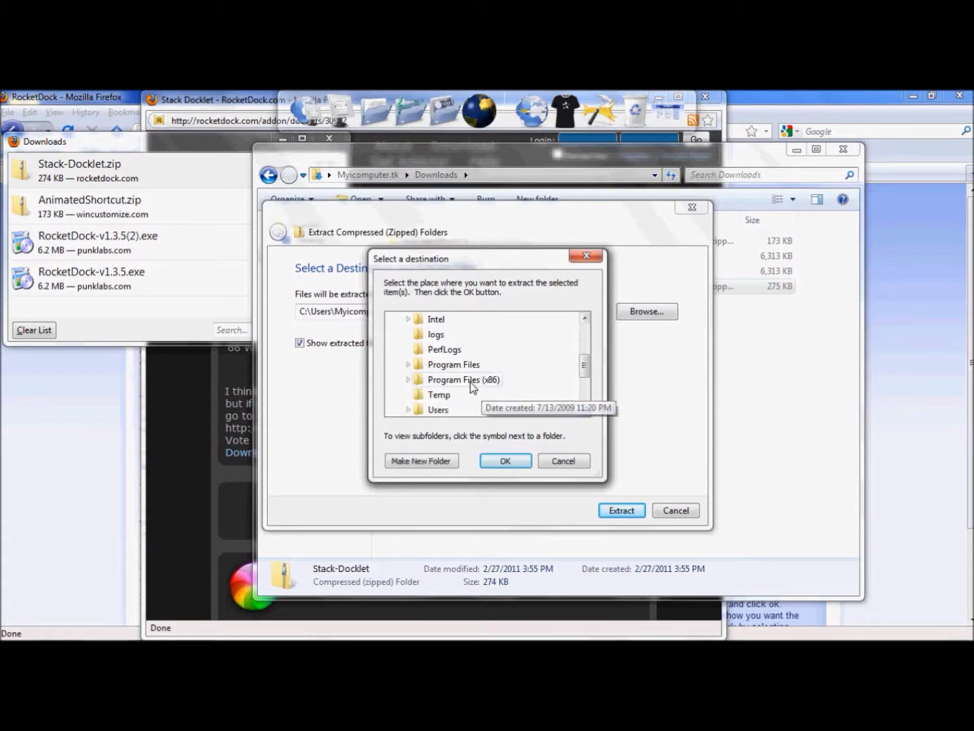
{"action": "left_click", "coordinate": [472, 383]}
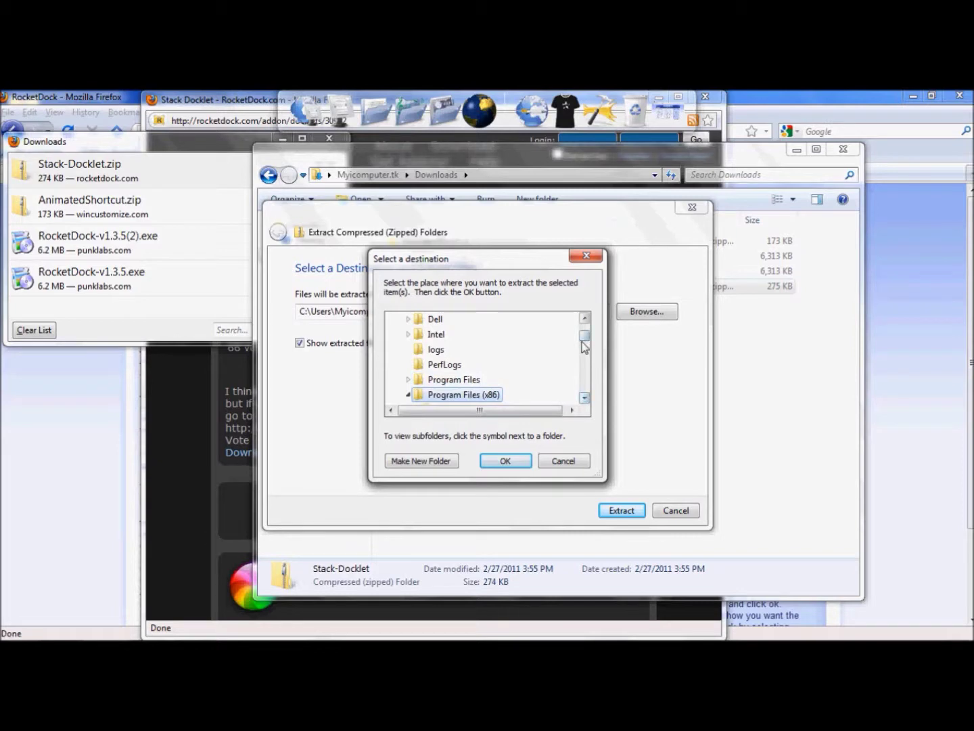
{"action": "left_click_drag", "start_coordinate": [584, 344], "coordinate": [586, 393]}
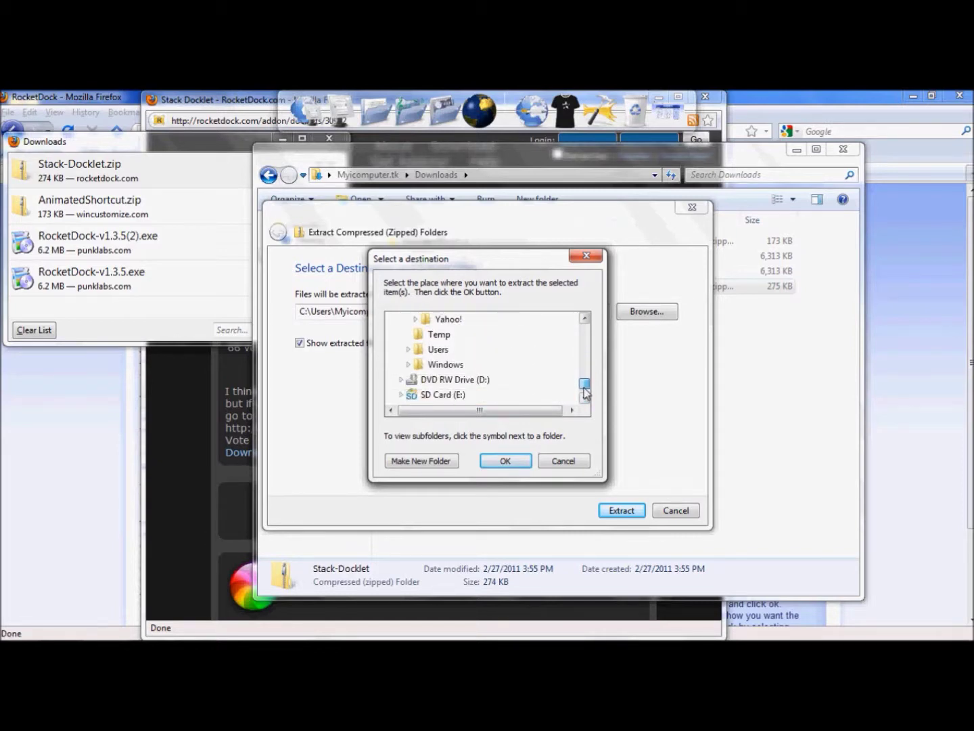
{"action": "left_click_drag", "start_coordinate": [586, 393], "coordinate": [587, 372]}
Extract the archive into the RocketDock\Docklets folder.
{"action": "left_click", "coordinate": [576, 381]}
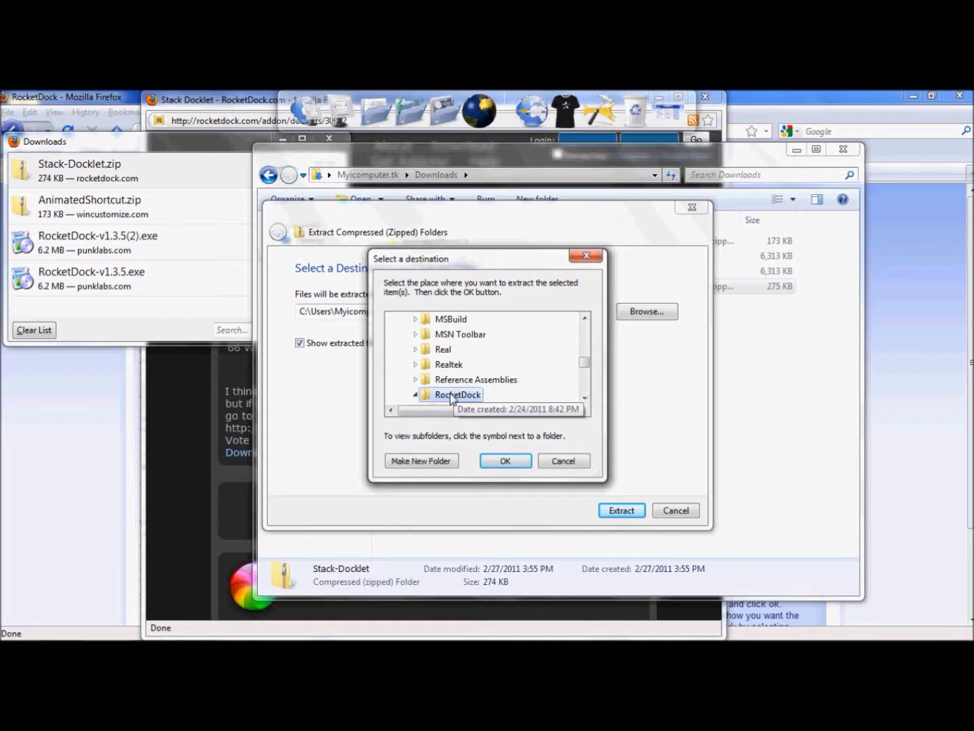
{"action": "left_click", "coordinate": [585, 397]}
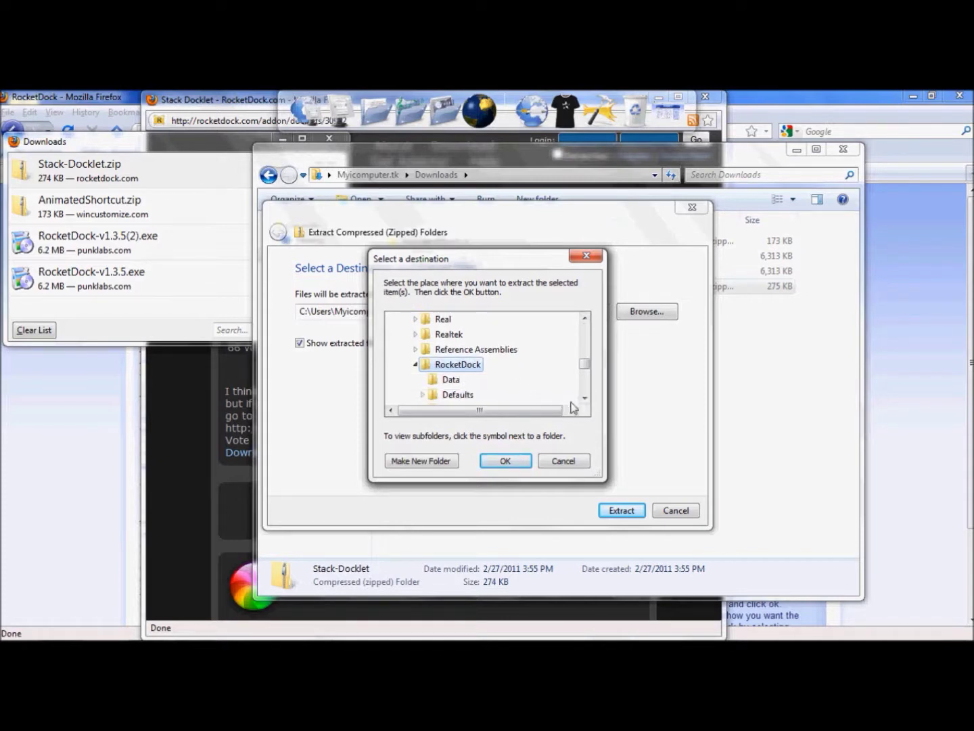
{"action": "left_click", "coordinate": [585, 397]}
{"action": "left_click", "coordinate": [584, 397]}
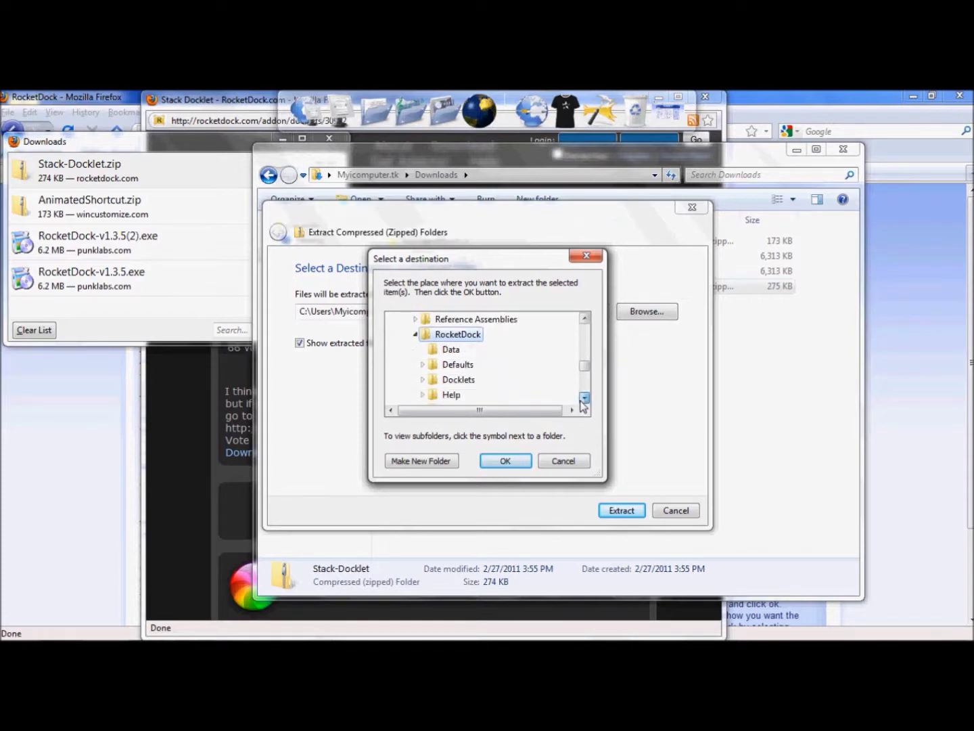
{"action": "left_click", "coordinate": [455, 380]}
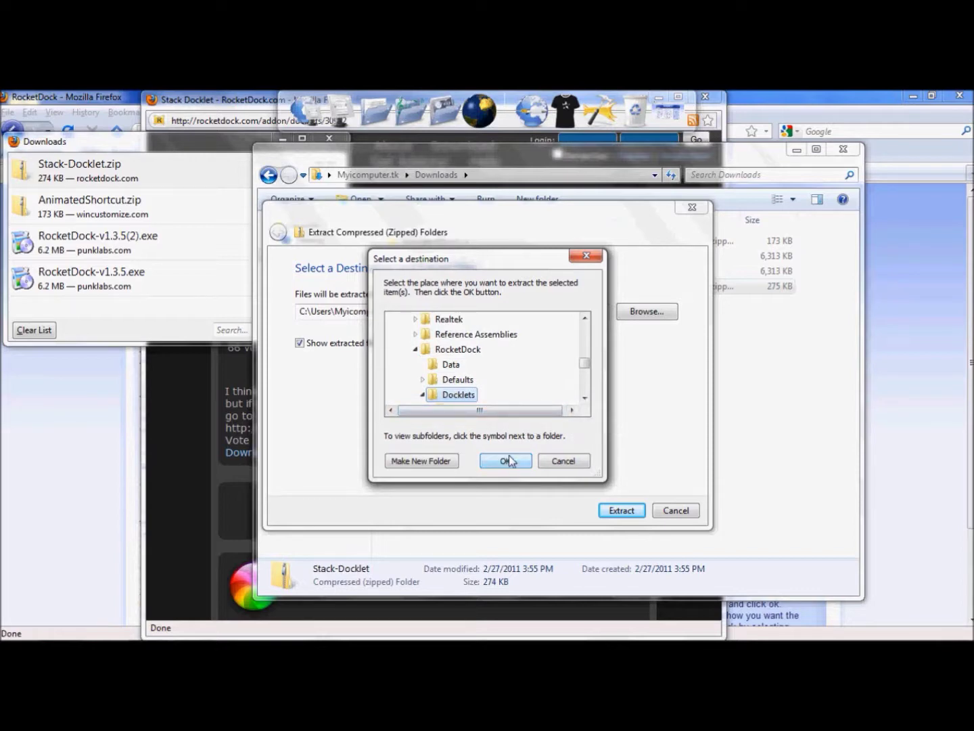
{"action": "left_click", "coordinate": [553, 462]}
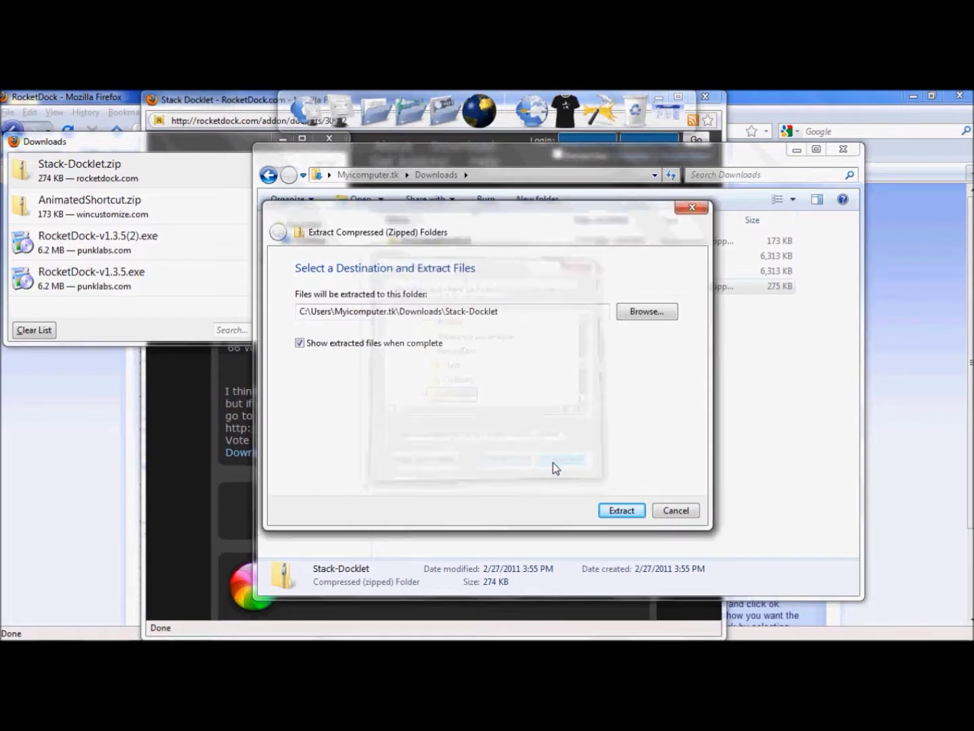
{"action": "left_click", "coordinate": [676, 511]}
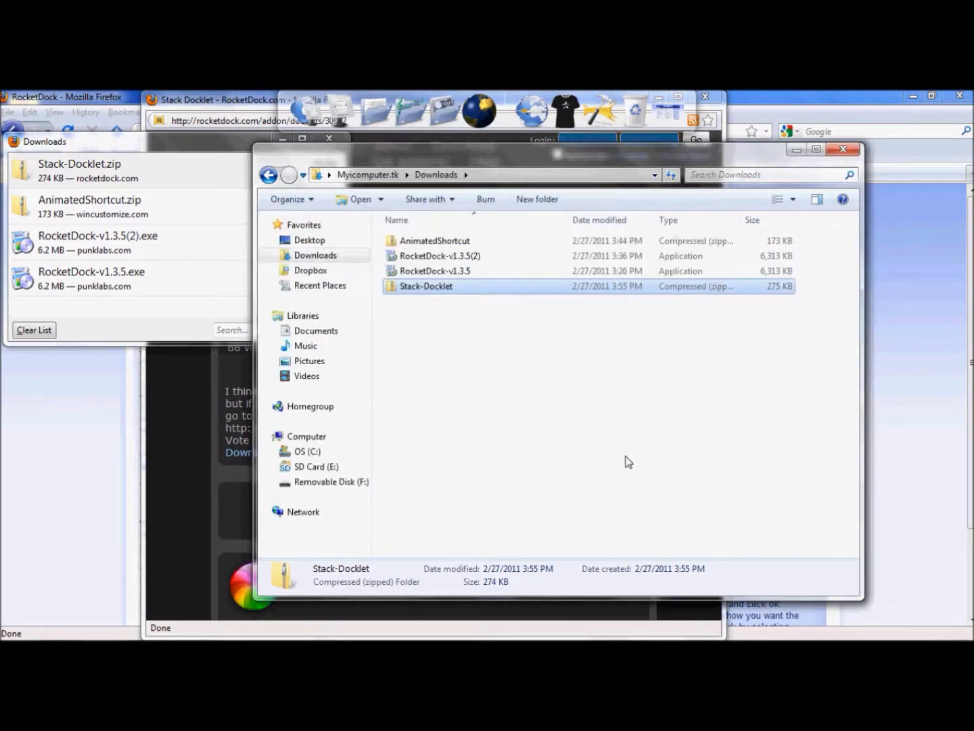
Close the Downloads folder, Firefox's downloads list and the Stack Docklet page window, then minimize Firefox.
{"action": "left_click", "coordinate": [842, 149]}
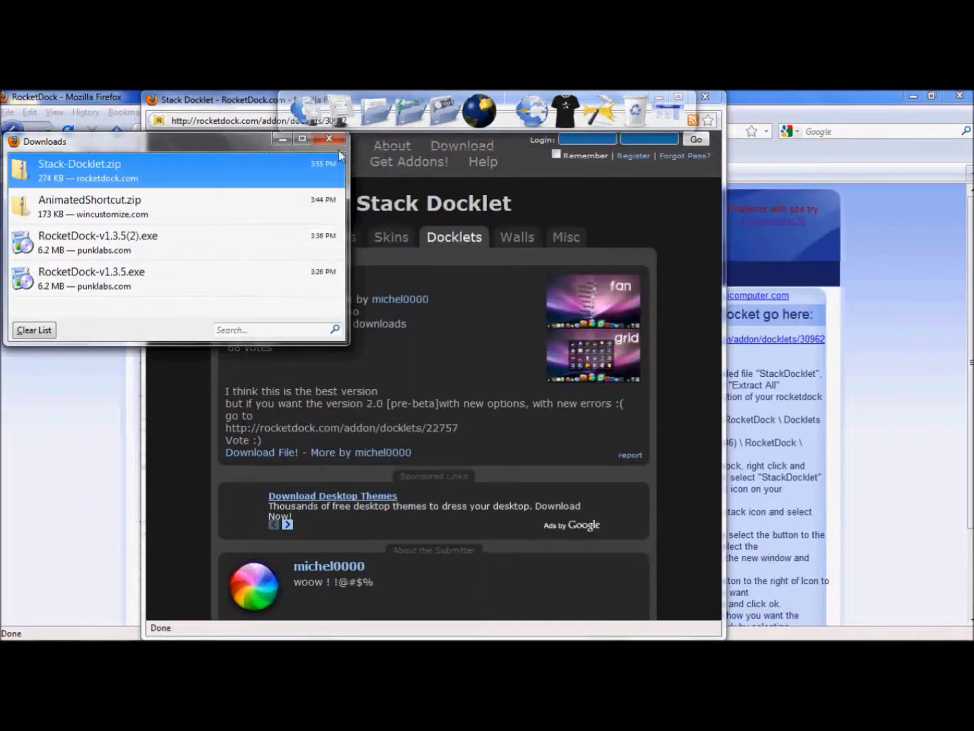
{"action": "left_click", "coordinate": [343, 142]}
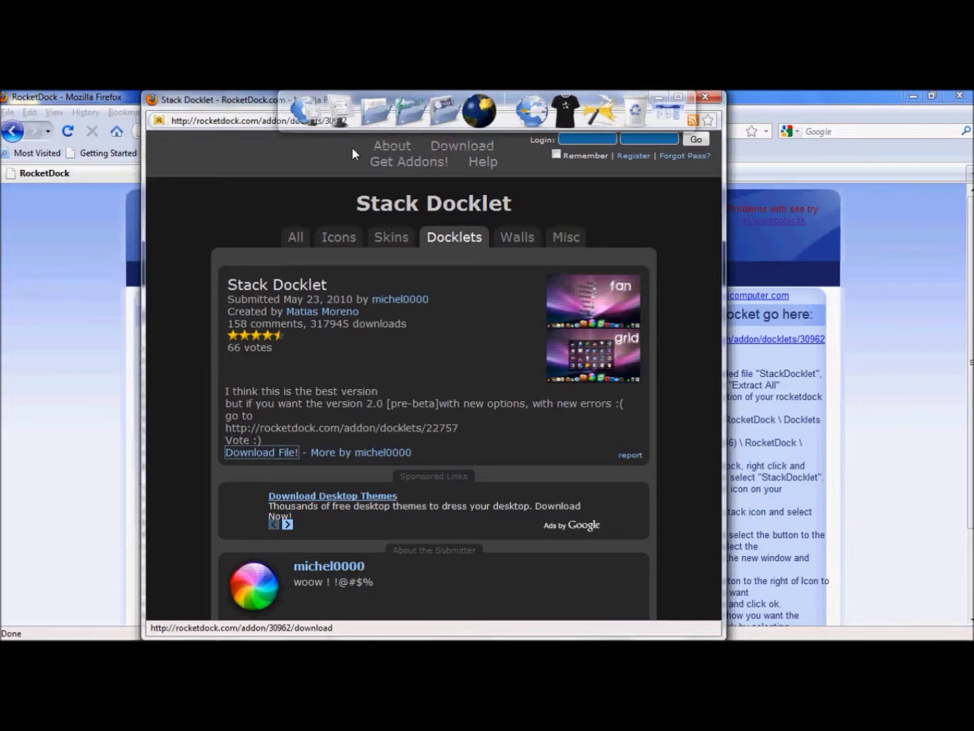
{"action": "left_click", "coordinate": [715, 102]}
{"action": "left_click", "coordinate": [929, 96]}
Clear Firefox away and add a Stack Docklet item to the dock via Add Item.
{"action": "left_click", "coordinate": [881, 101]}
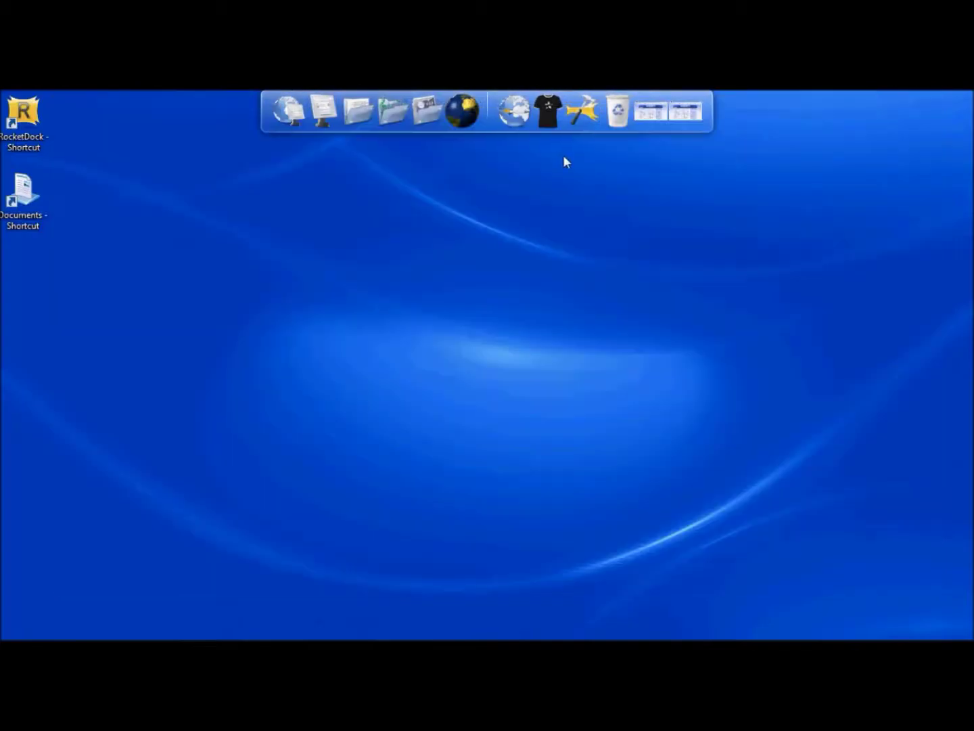
{"action": "right_click", "coordinate": [484, 96]}
{"action": "mouse_move", "coordinate": [526, 120]}
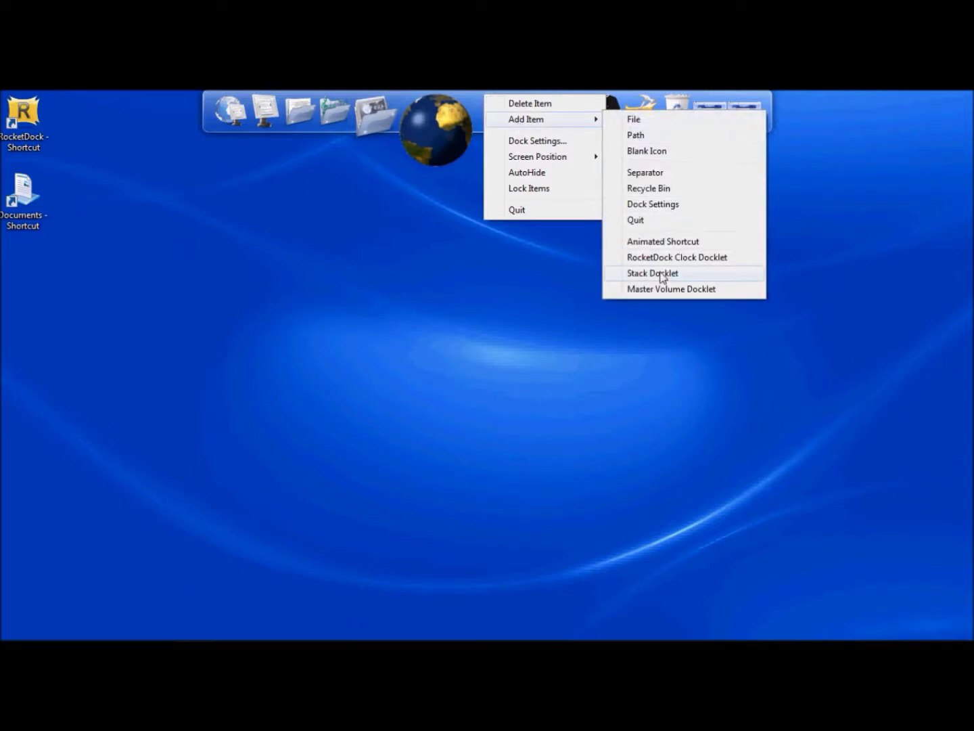
{"action": "left_click", "coordinate": [662, 273]}
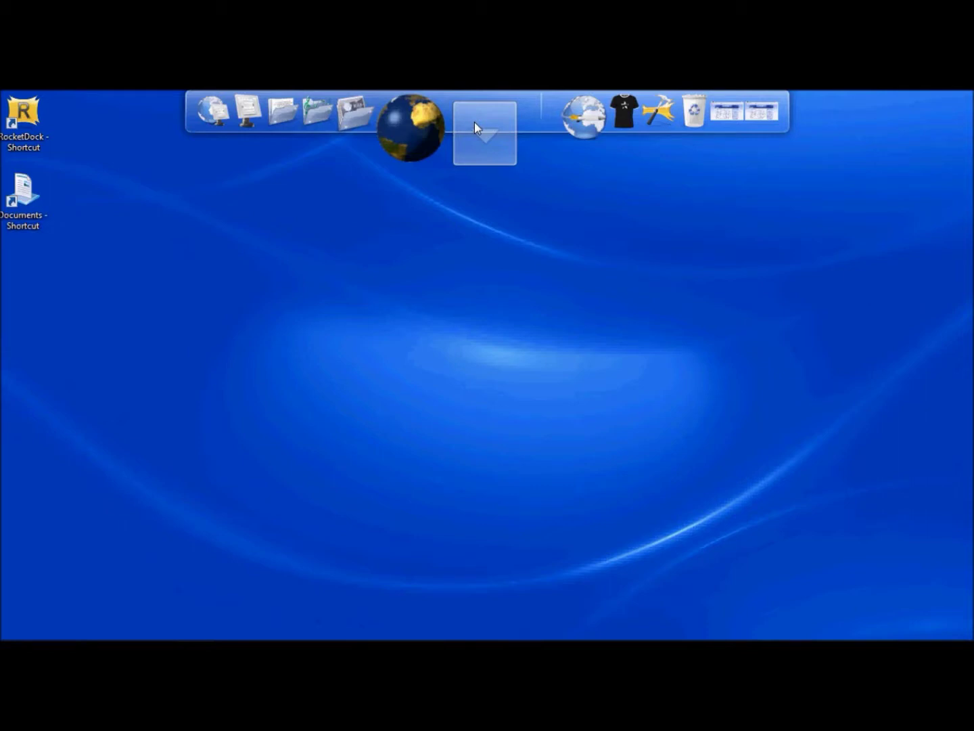
{"action": "right_click", "coordinate": [484, 136]}
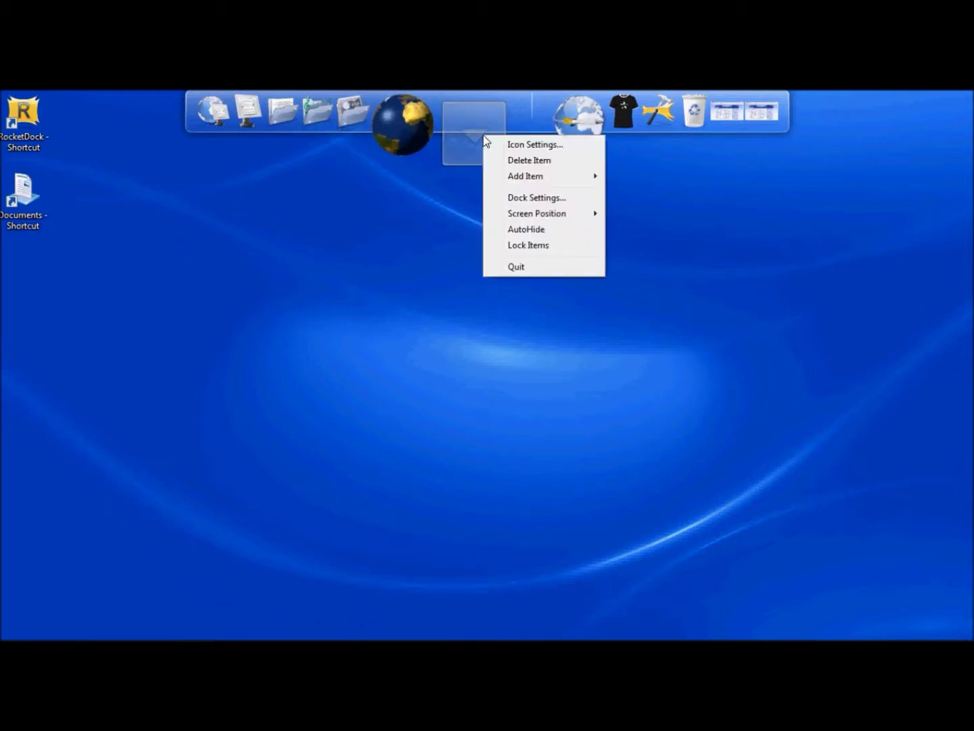
Set the stack docklet's Folder to My Videos in its settings.
{"action": "left_click", "coordinate": [522, 147]}
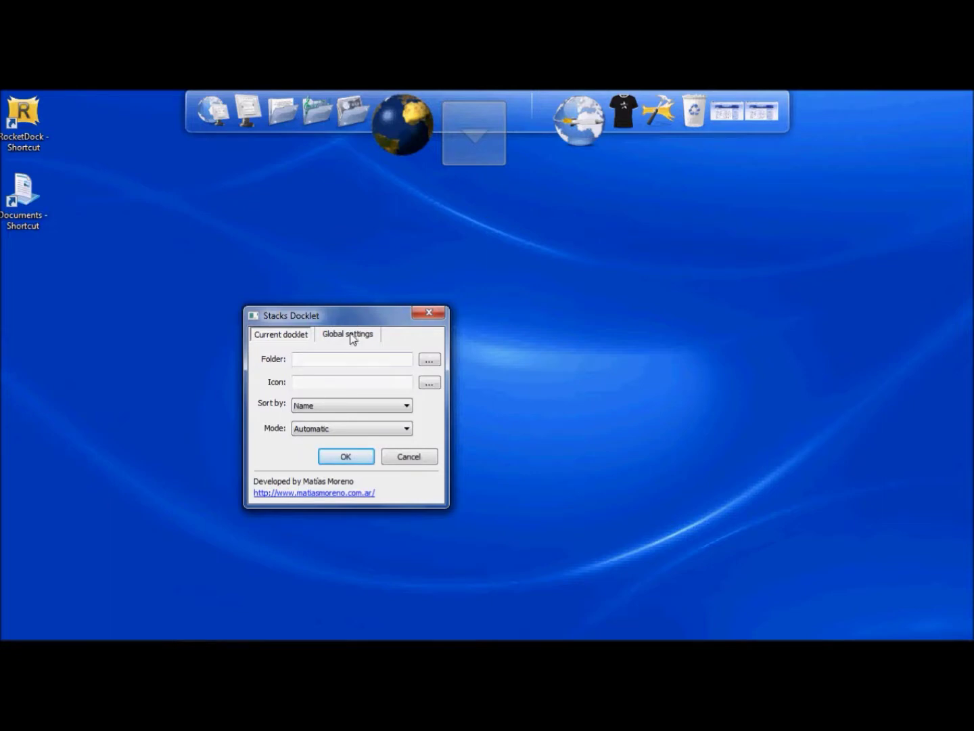
{"action": "left_click", "coordinate": [430, 361]}
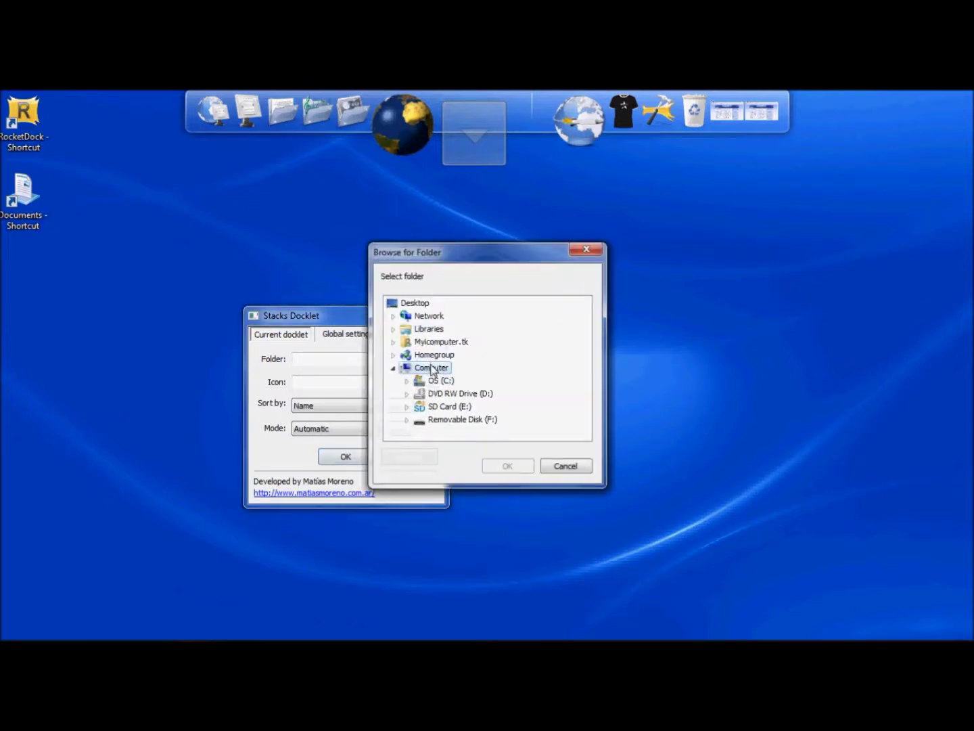
{"action": "double_click", "coordinate": [425, 343]}
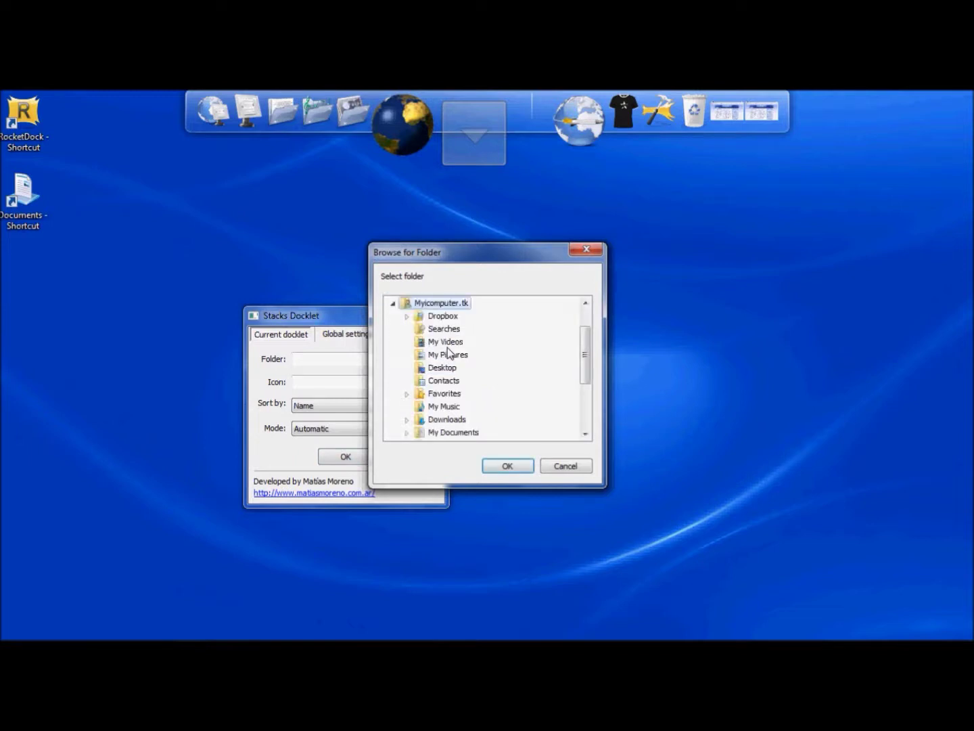
{"action": "left_click", "coordinate": [446, 344]}
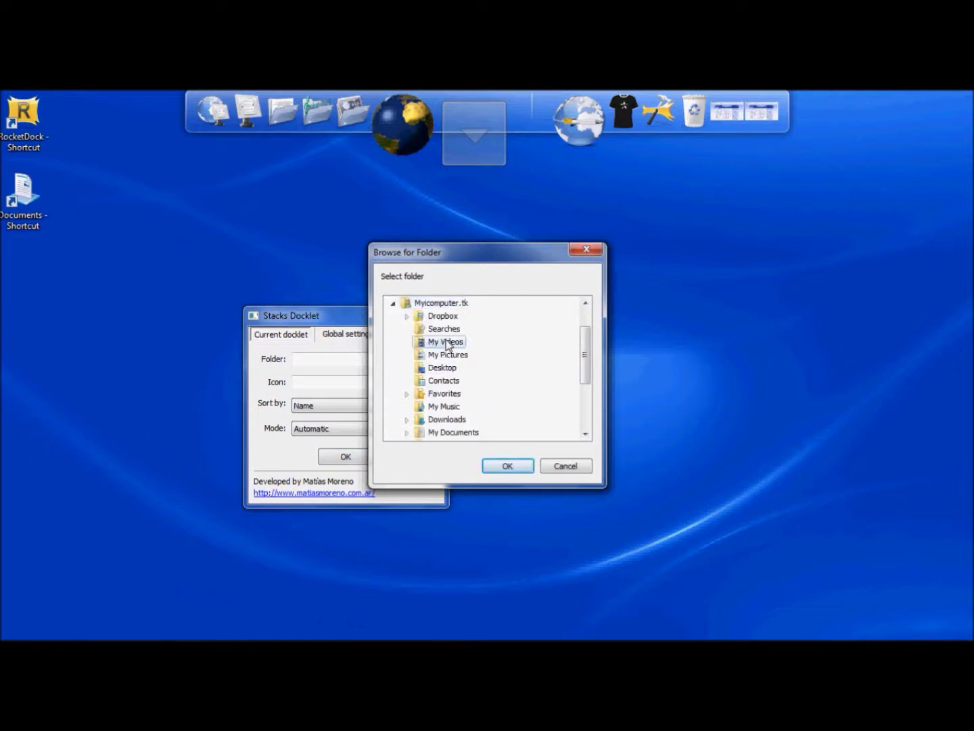
{"action": "left_click", "coordinate": [506, 466]}
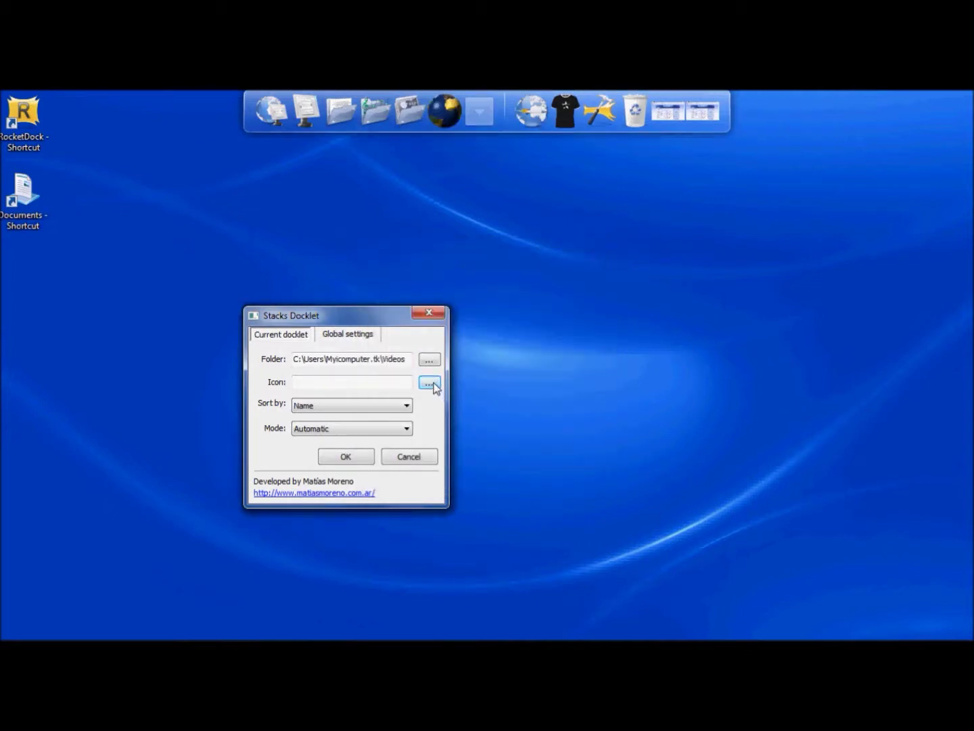
Choose 1_0042.png, the black alien head, as the stack's icon.
{"action": "left_click", "coordinate": [430, 383]}
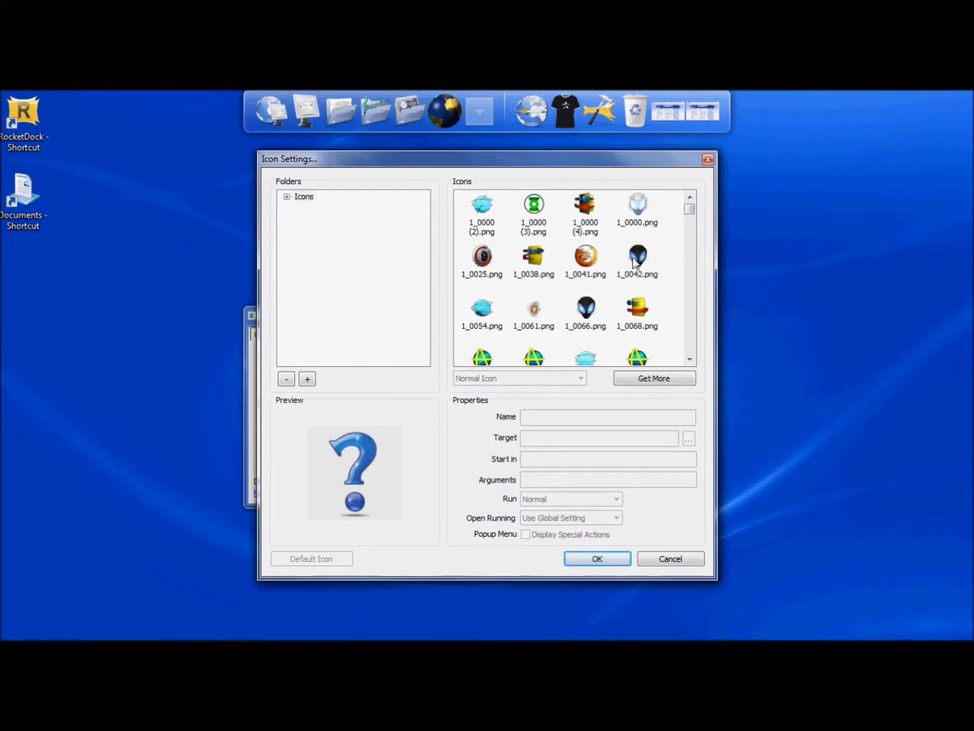
{"action": "left_click", "coordinate": [639, 260]}
{"action": "left_click", "coordinate": [586, 563]}
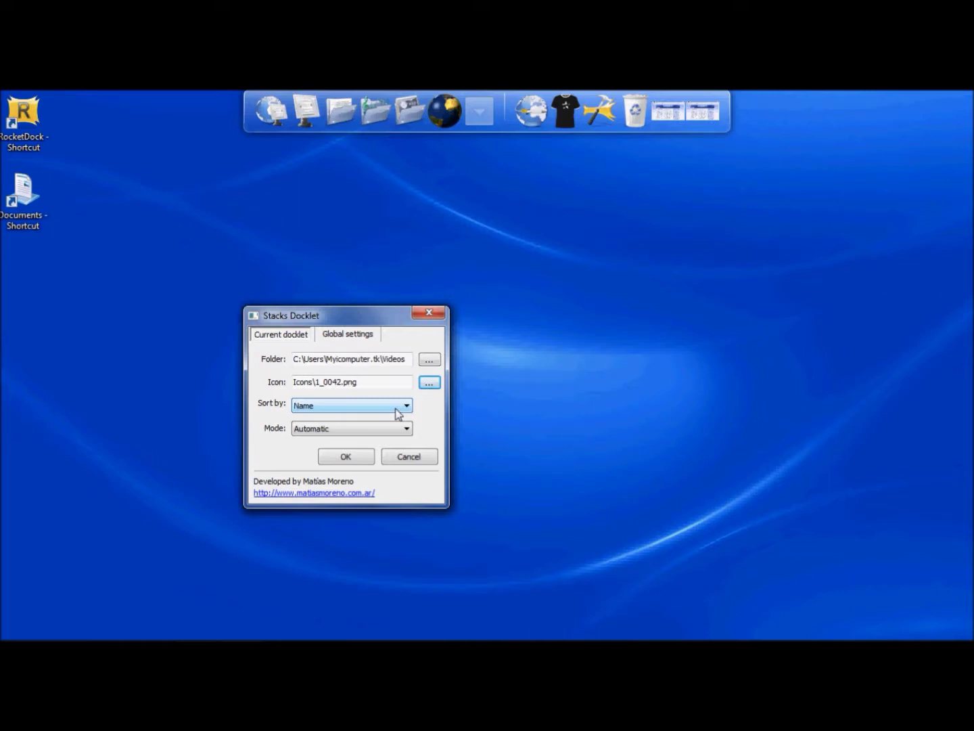
Keep Automatic mode, save the stack settings, and check the alien icon pops up Videos.
{"action": "left_click", "coordinate": [406, 429]}
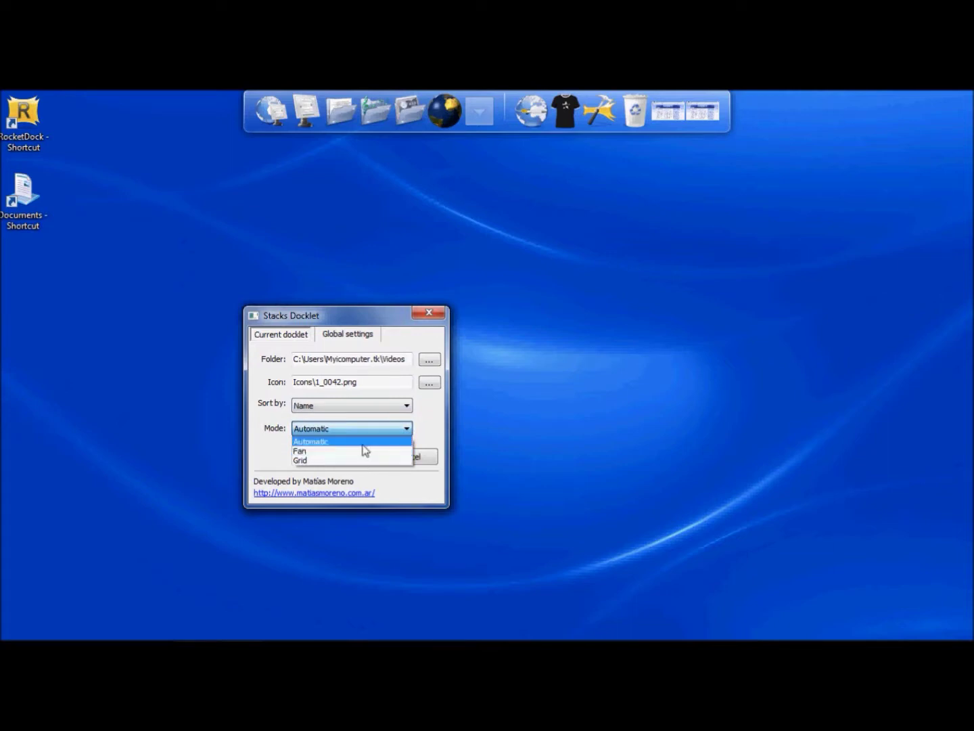
{"action": "left_click", "coordinate": [362, 441]}
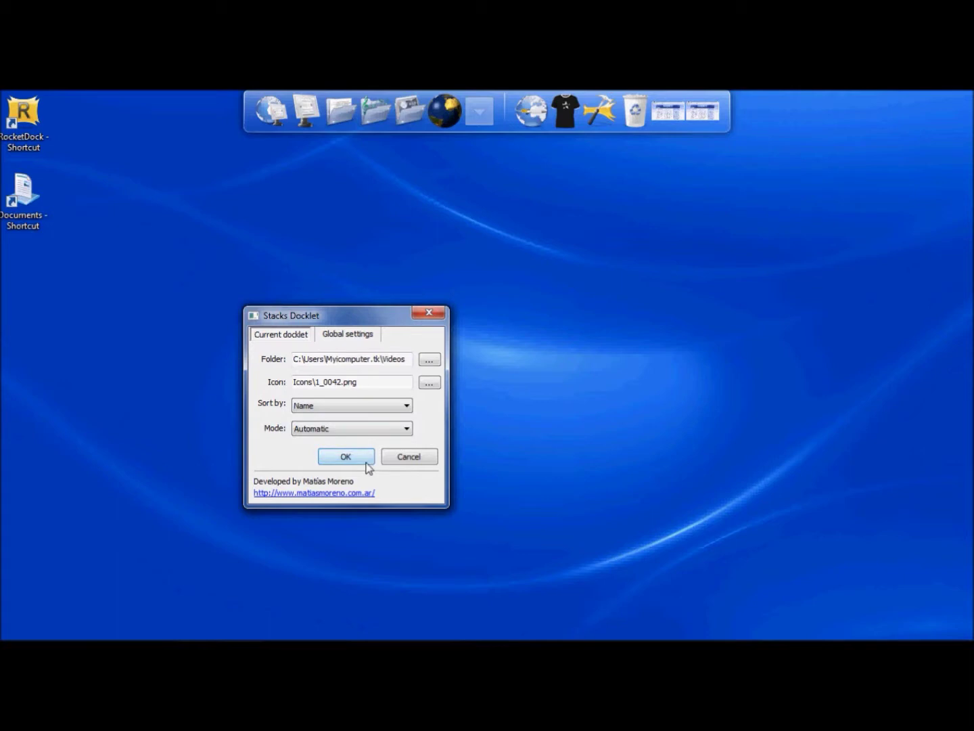
{"action": "left_click", "coordinate": [366, 464]}
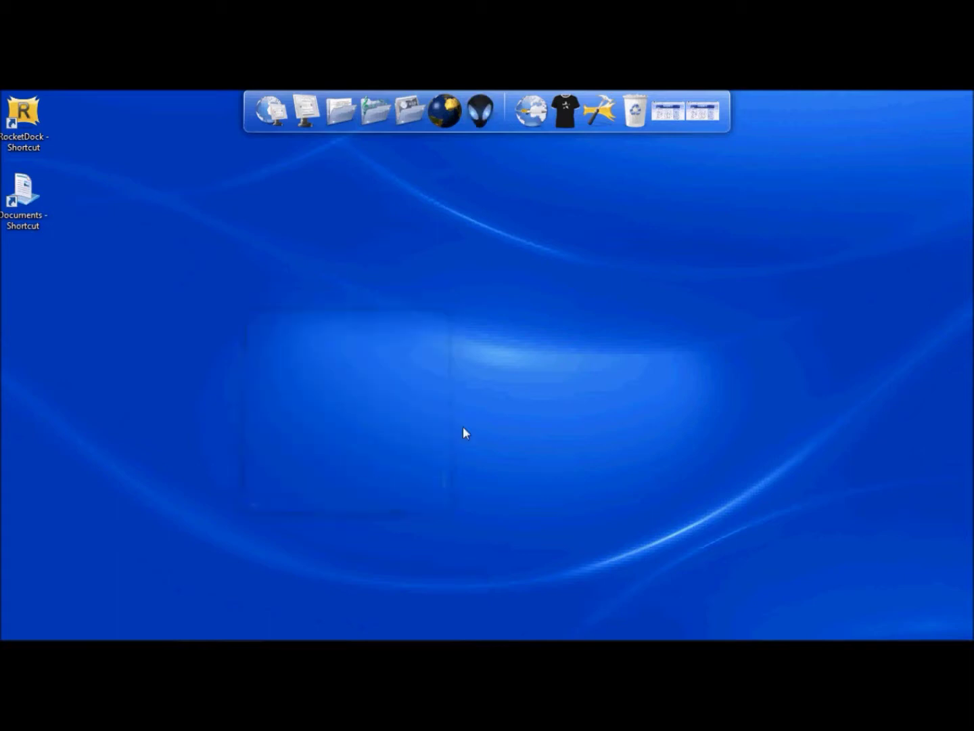
{"action": "left_click", "coordinate": [481, 122]}
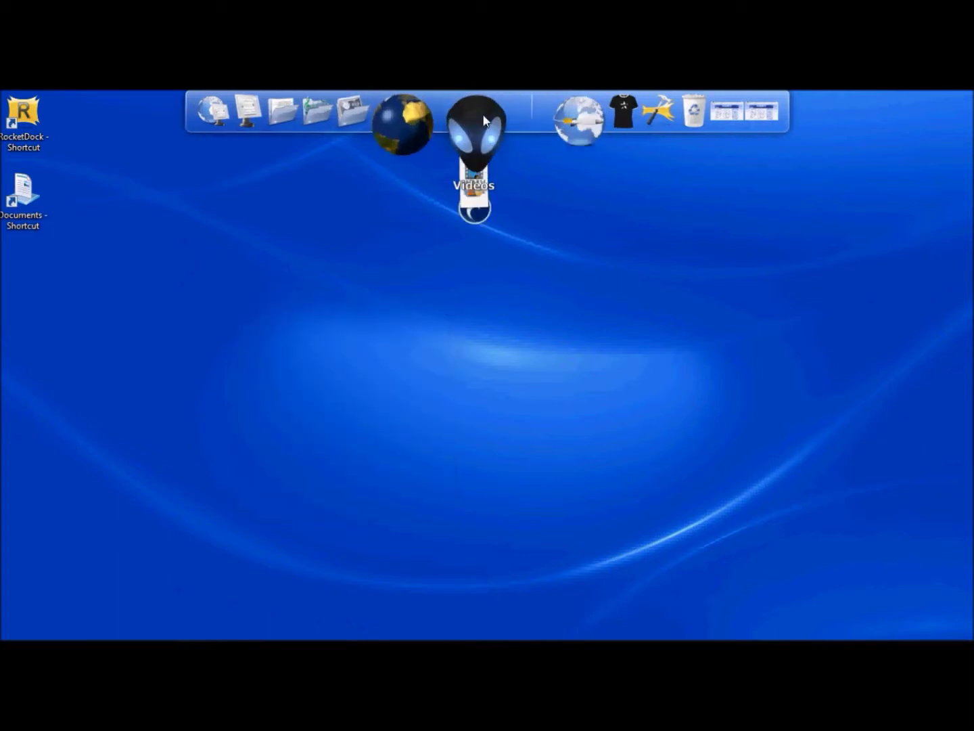